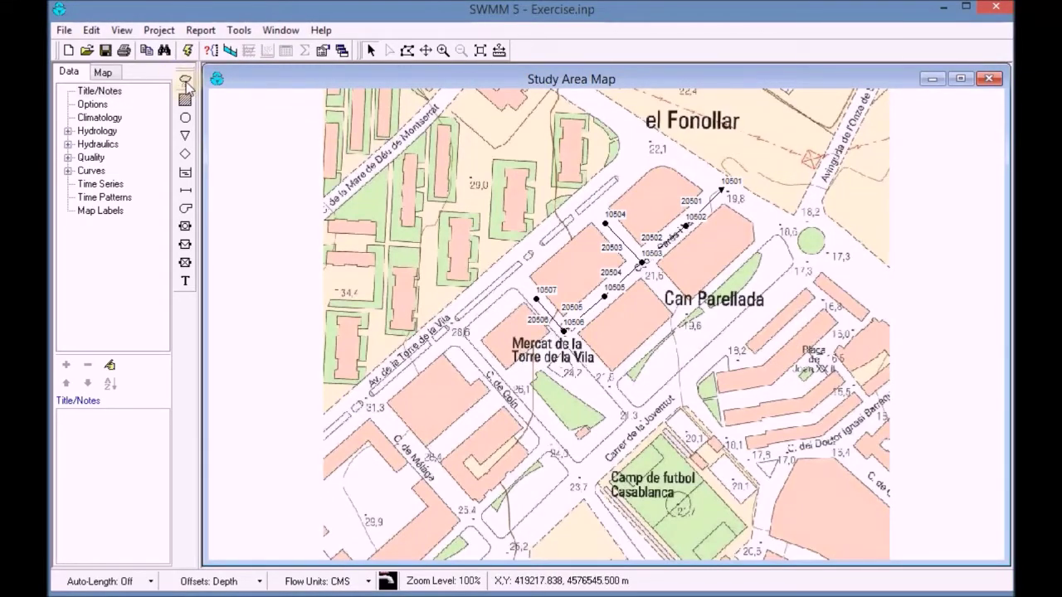
Step: Place rain gage 1 on the map east of Can Parellada and open its properties
{"action": "left_click", "coordinate": [185, 80]}
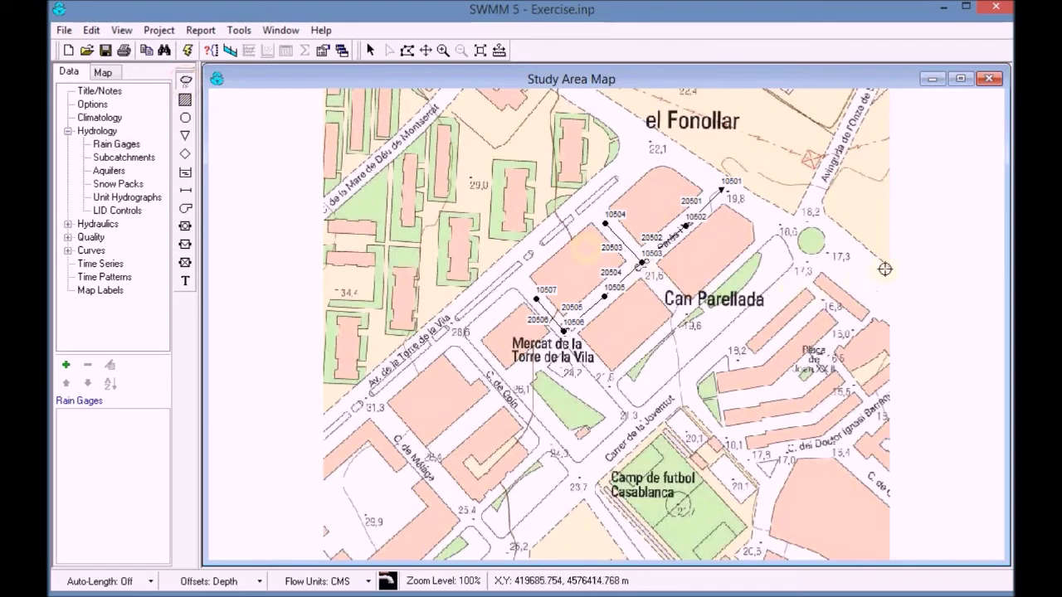
{"action": "left_click", "coordinate": [923, 219]}
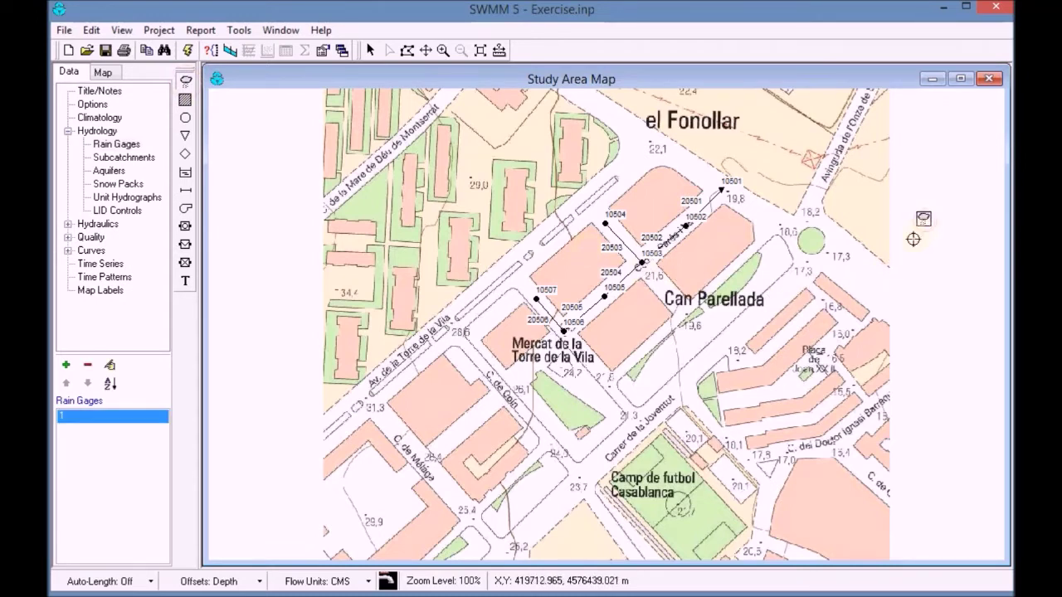
{"action": "double_click", "coordinate": [77, 418]}
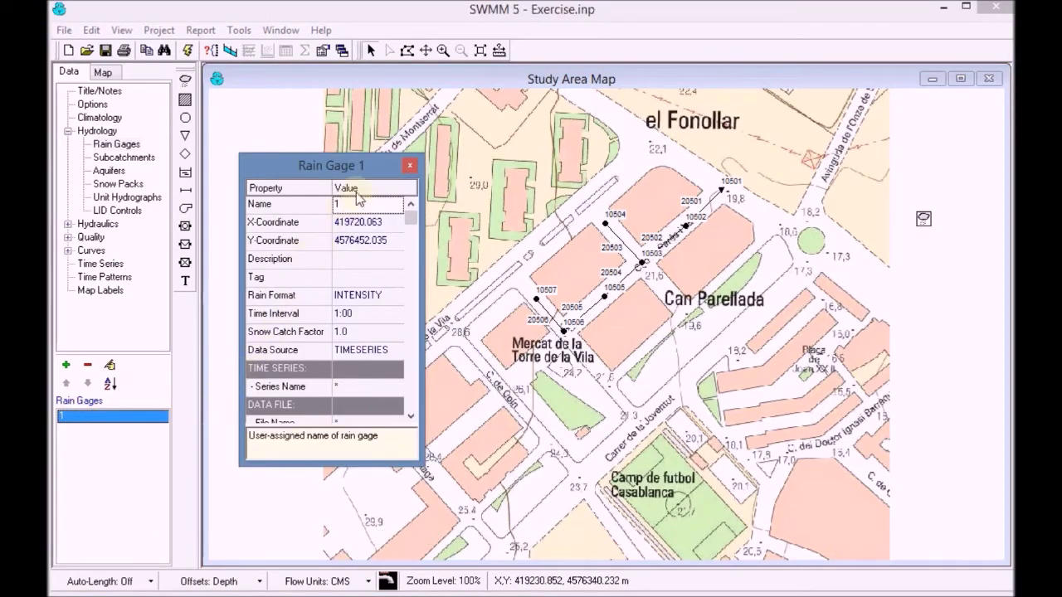
Step: Select the gage's current name '1' in the property editor to replace it with RG1
{"action": "left_click_drag", "start_coordinate": [347, 206], "coordinate": [323, 207]}
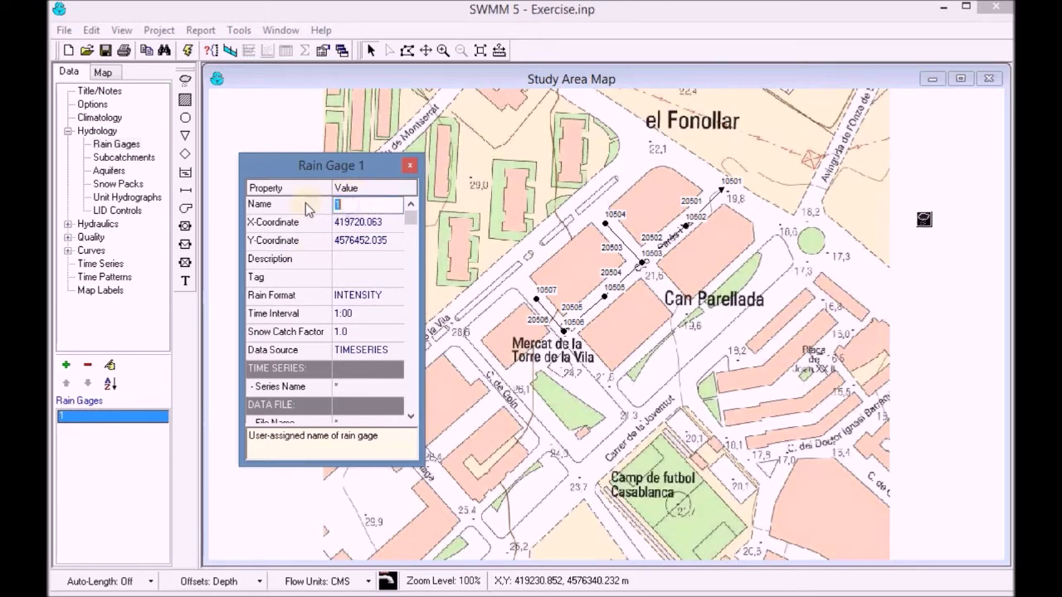
{"action": "type", "text": "RG"}
{"action": "type", "text": "1"}
Step: Set rain gage RG1's rain format to VOLUME and its time interval to 0:05
{"action": "left_click", "coordinate": [357, 301]}
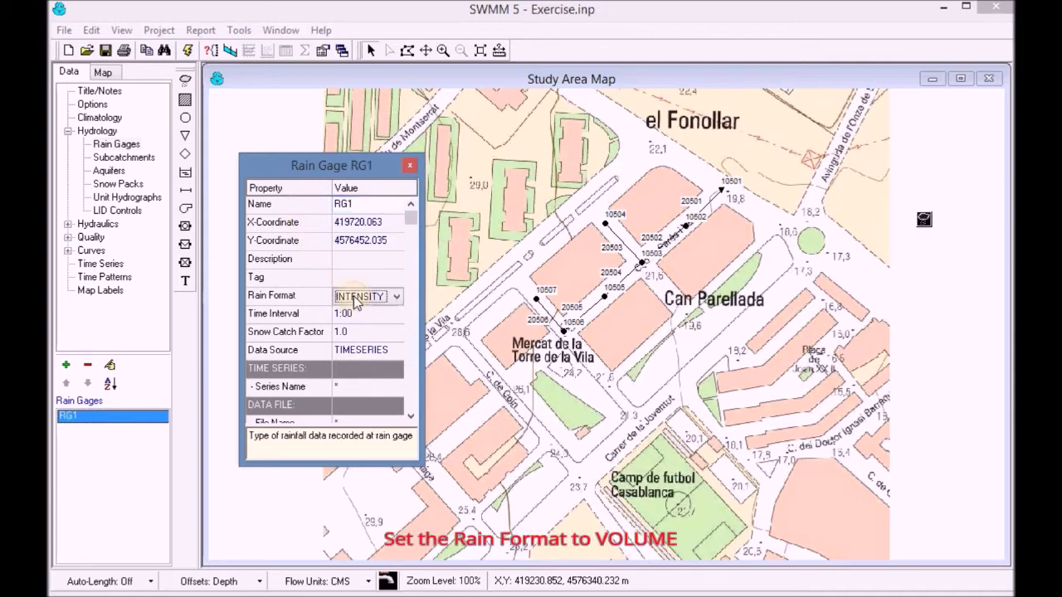
{"action": "left_click", "coordinate": [396, 297]}
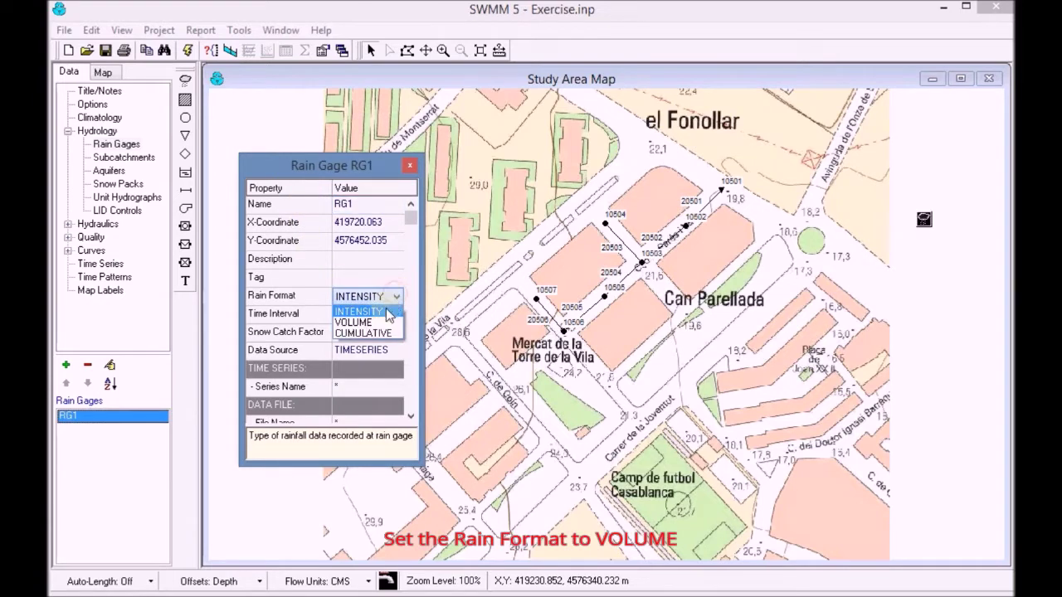
{"action": "left_click", "coordinate": [363, 322]}
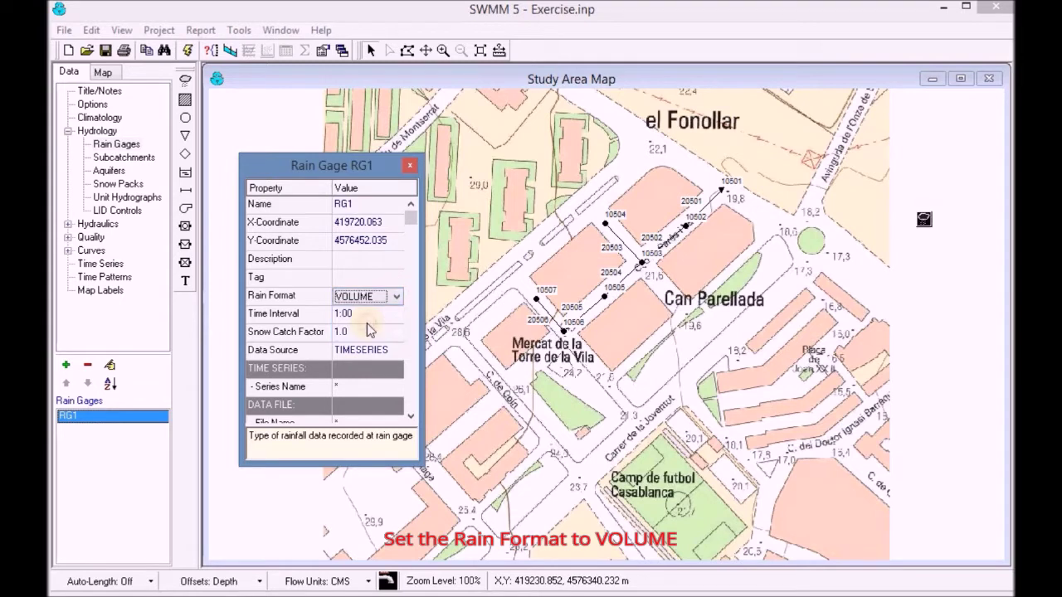
{"action": "left_click", "coordinate": [355, 315]}
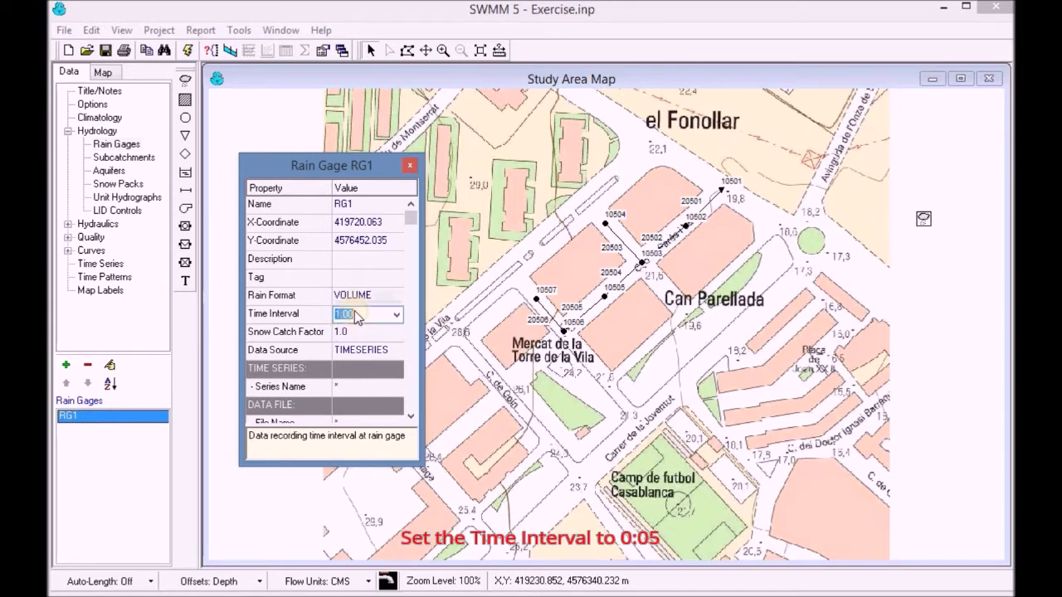
{"action": "left_click", "coordinate": [396, 318]}
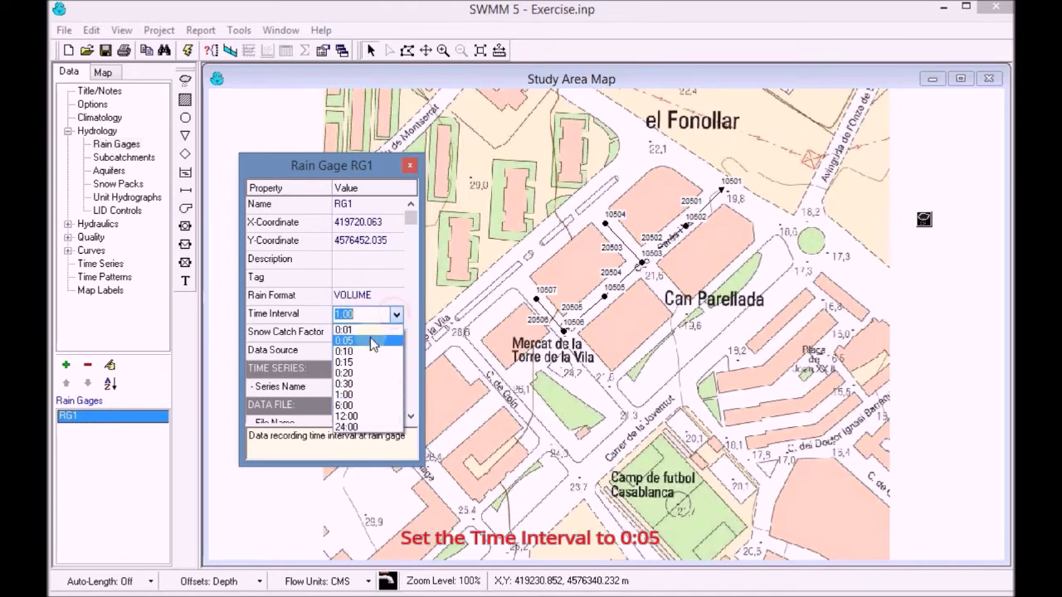
{"action": "left_click", "coordinate": [370, 340]}
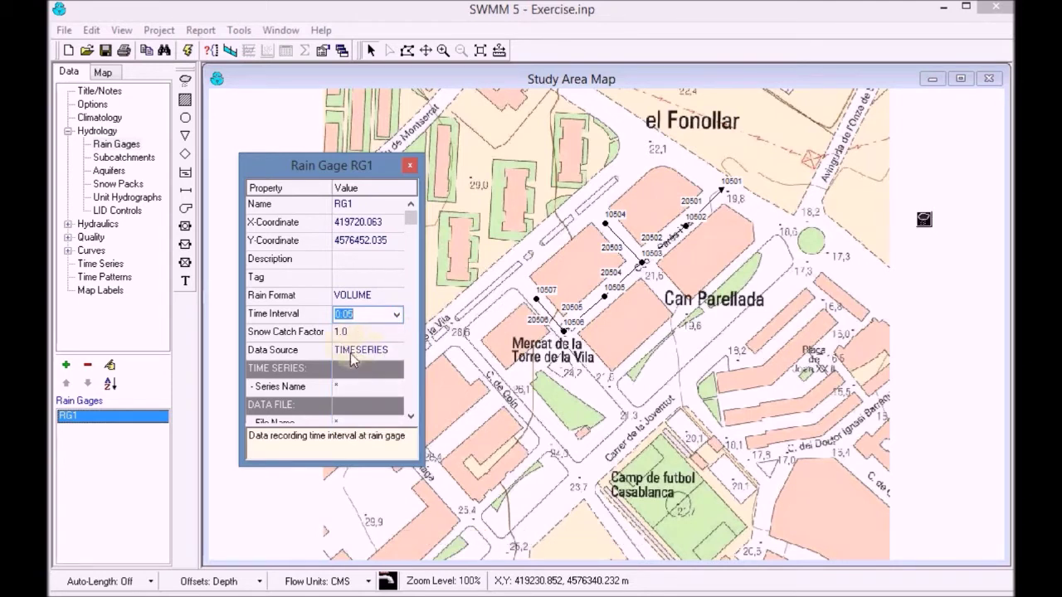
Step: Keep the TIMESERIES data source, assign time series T5-5m to RG1, and close the editor
{"action": "left_click", "coordinate": [395, 352]}
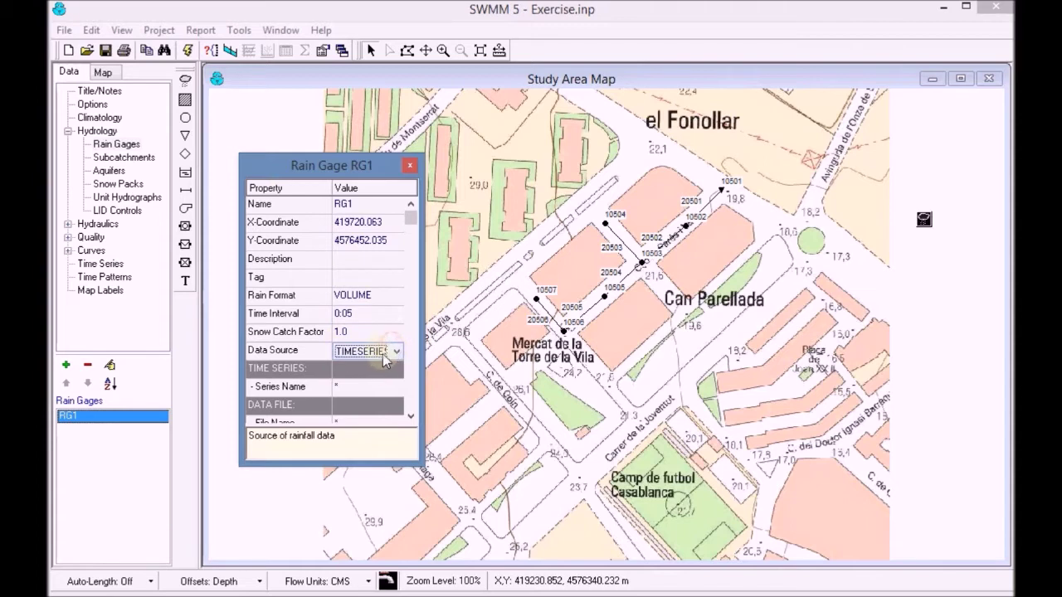
{"action": "left_click", "coordinate": [379, 357]}
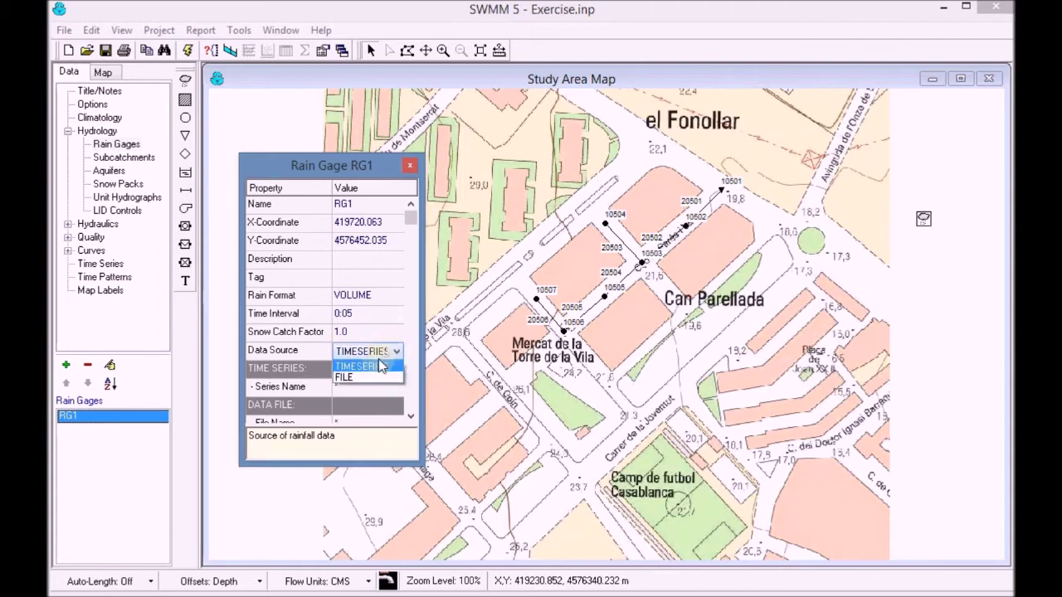
{"action": "left_click", "coordinate": [342, 387]}
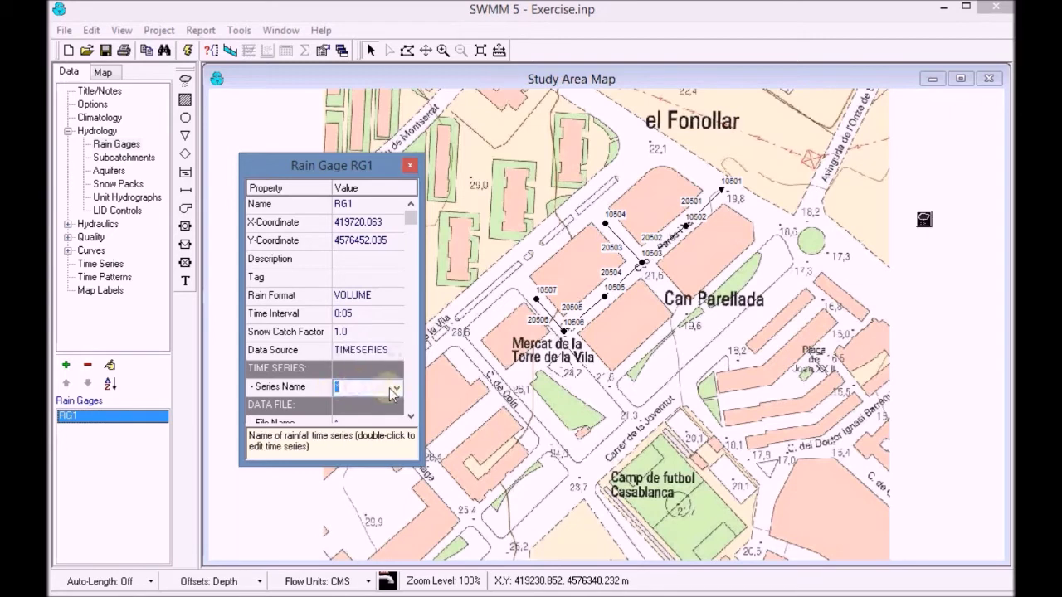
{"action": "left_click", "coordinate": [396, 388]}
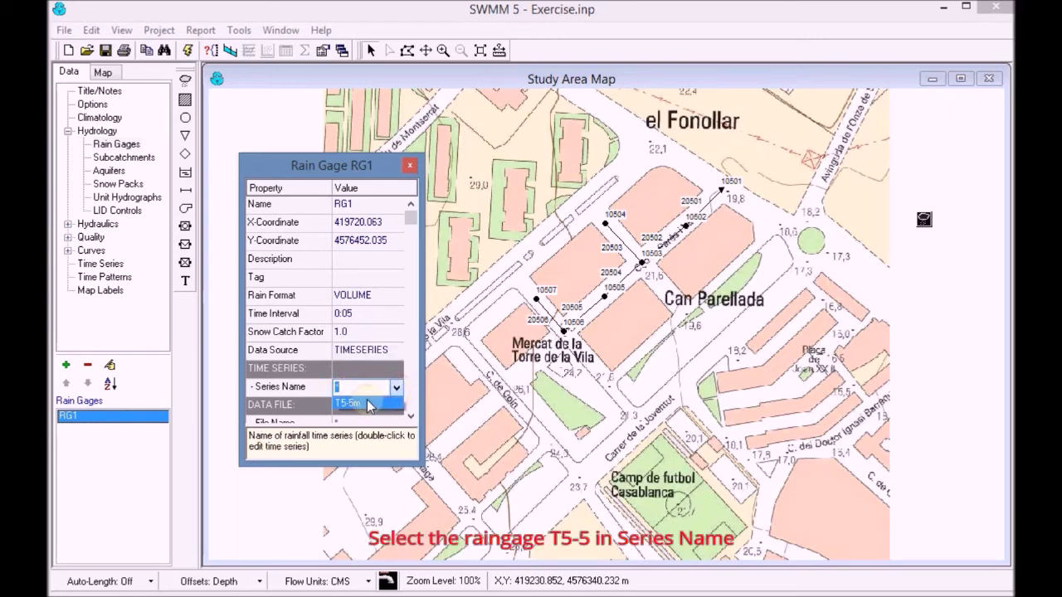
{"action": "left_click", "coordinate": [369, 404]}
{"action": "left_click", "coordinate": [411, 417]}
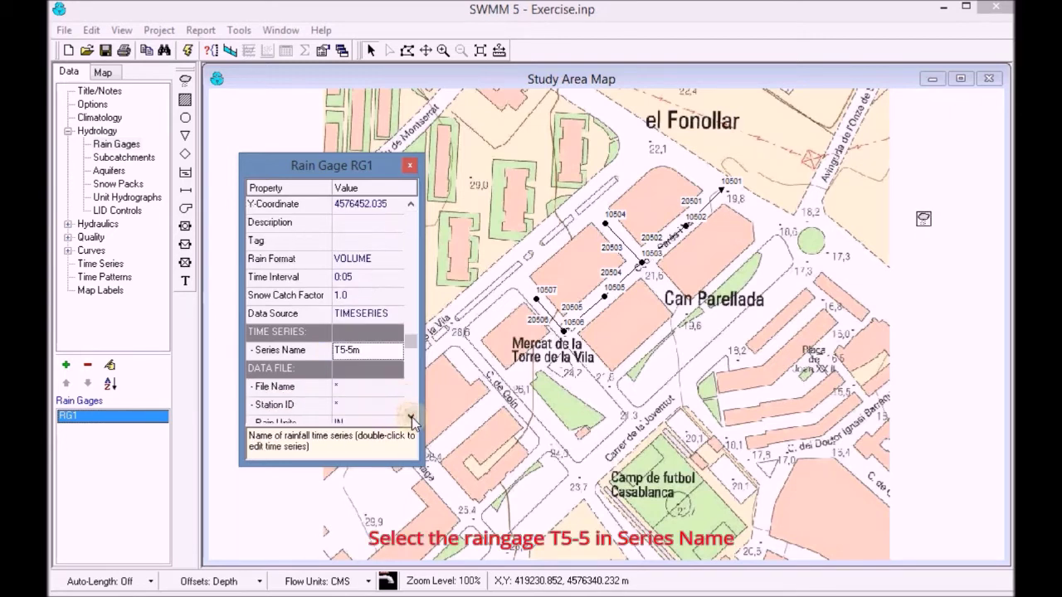
{"action": "left_click", "coordinate": [410, 416]}
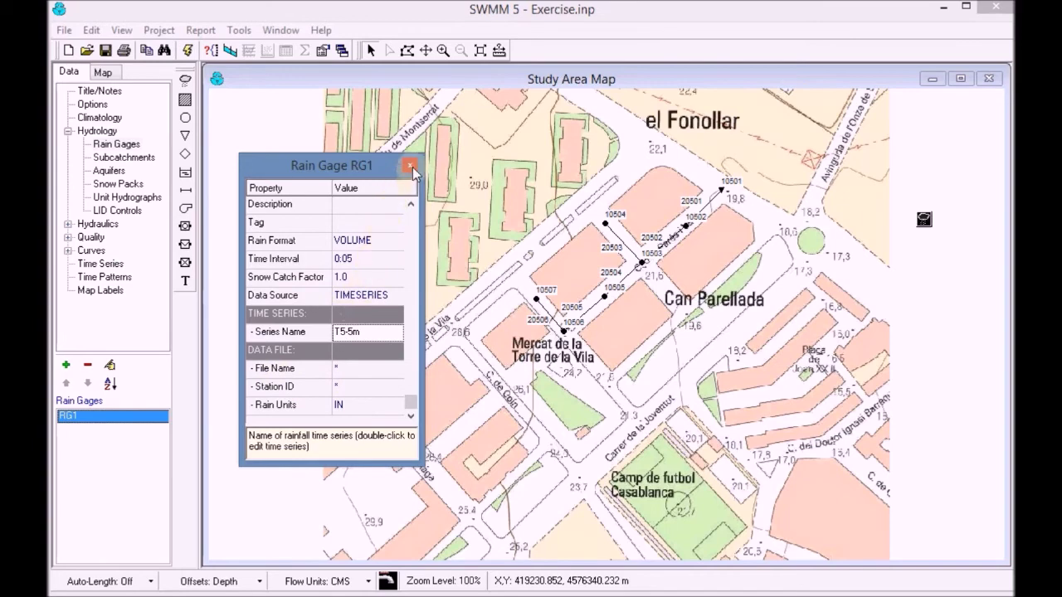
{"action": "left_click", "coordinate": [410, 167]}
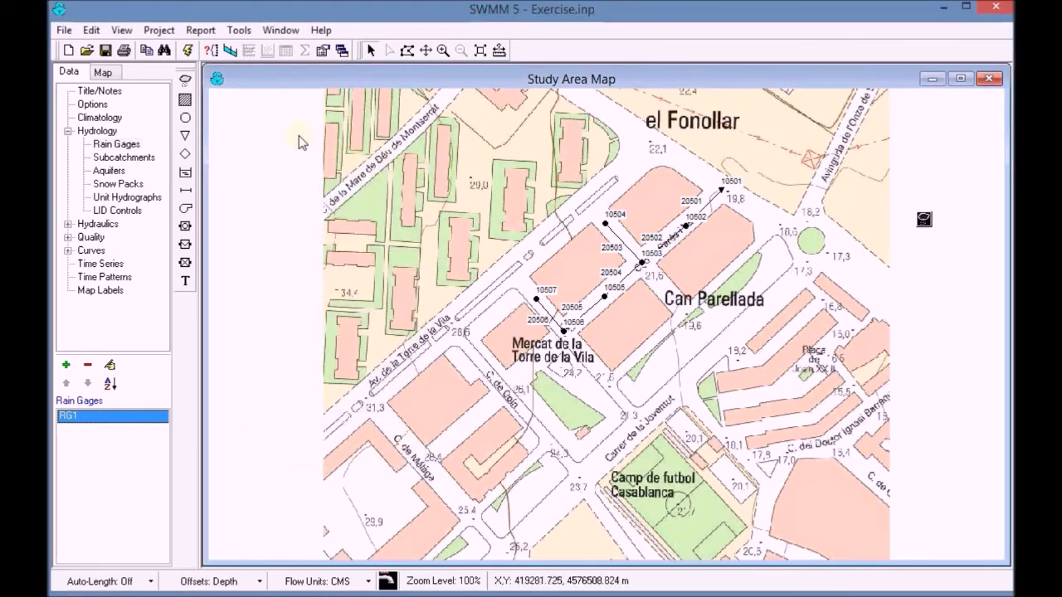